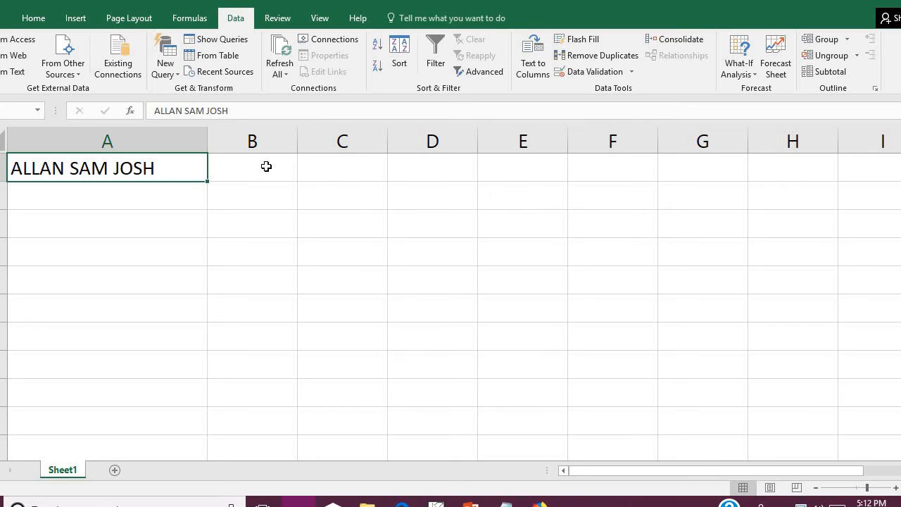
Step: Find the position of the first space in the full name with the formula =FIND(" ",A1) in cell B1
click(266, 166)
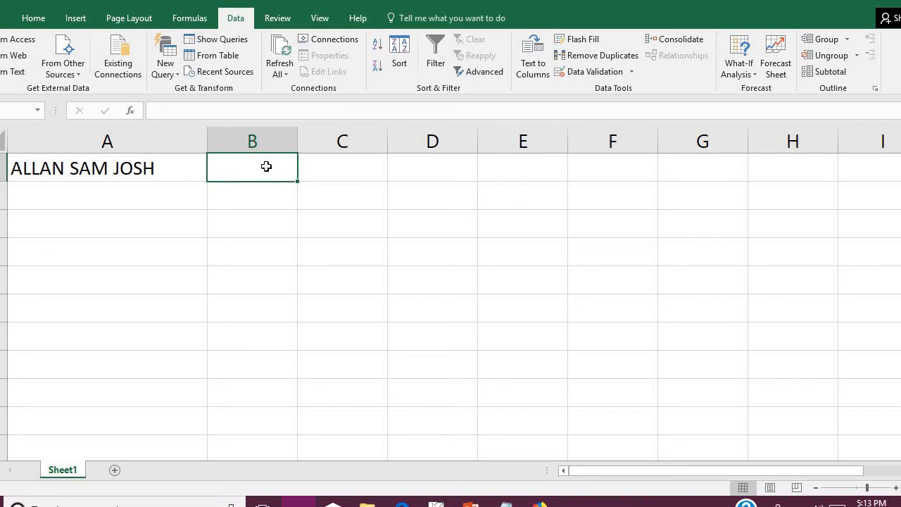
text(=)
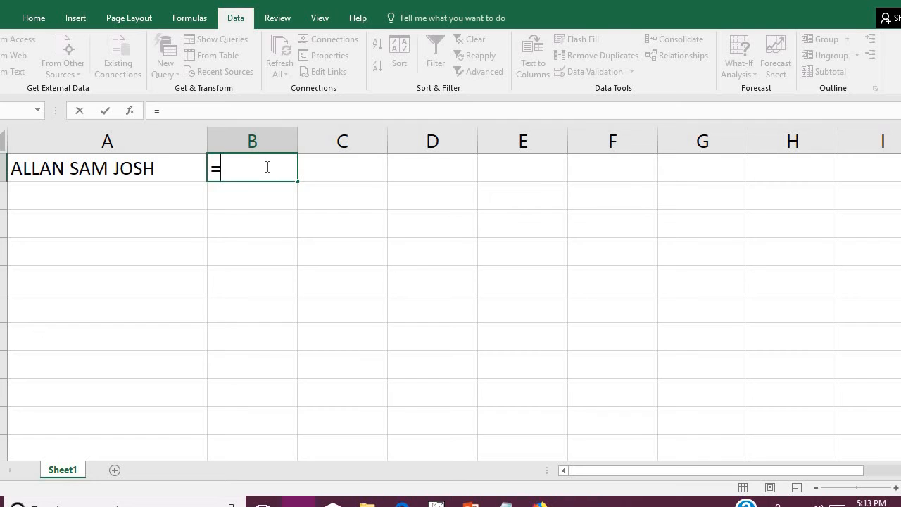
text(find)
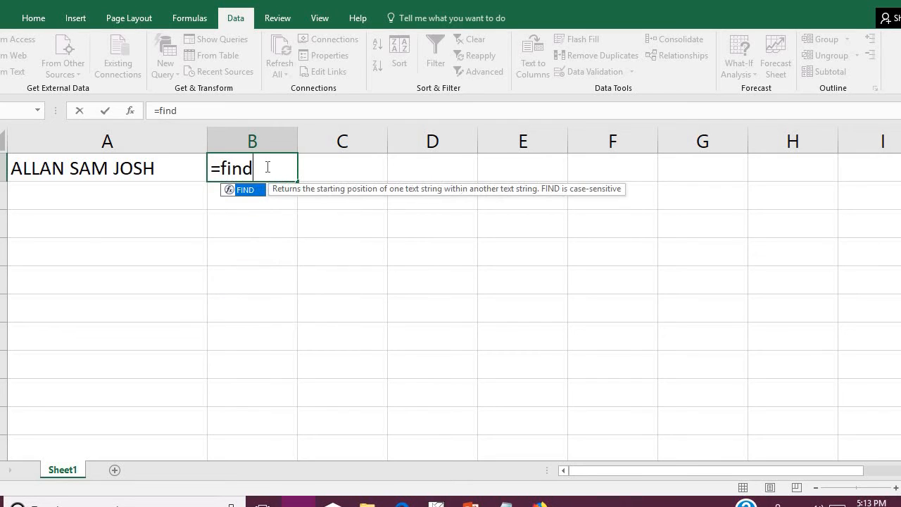
text(()
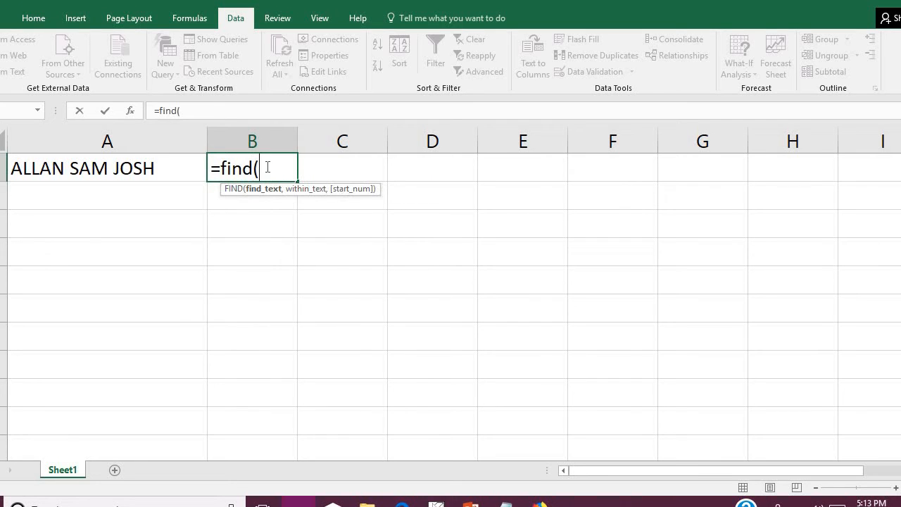
text(" ",)
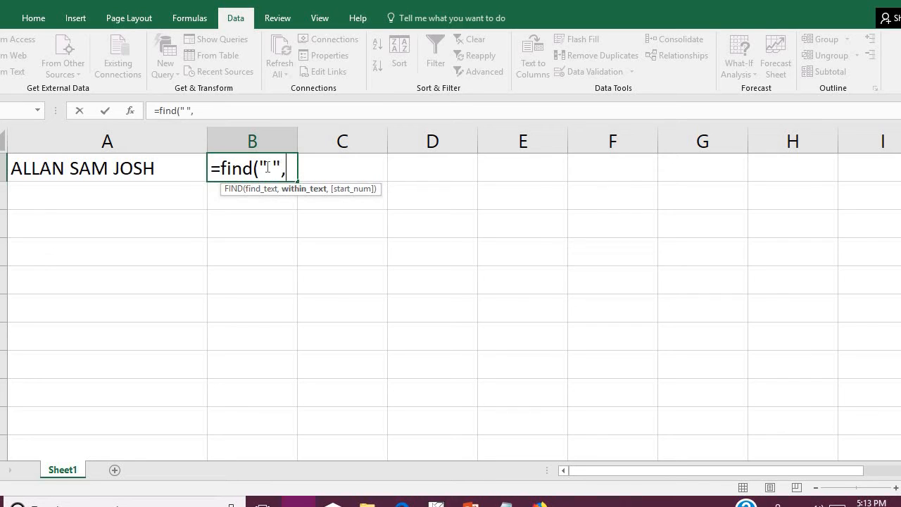
click(167, 167)
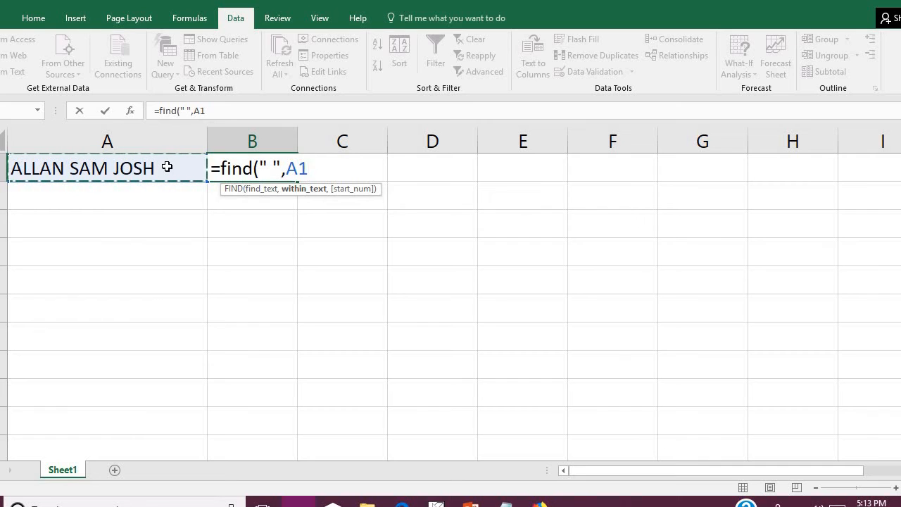
text())
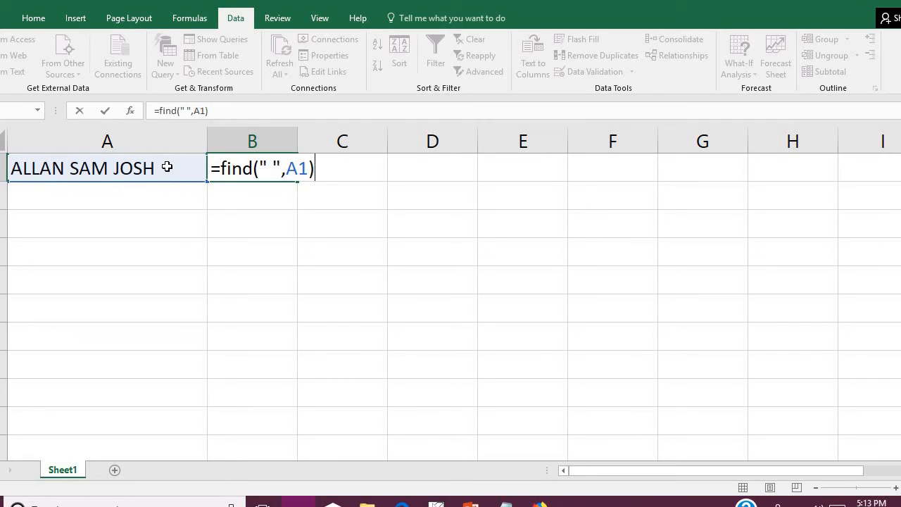
key(Return)
click(285, 167)
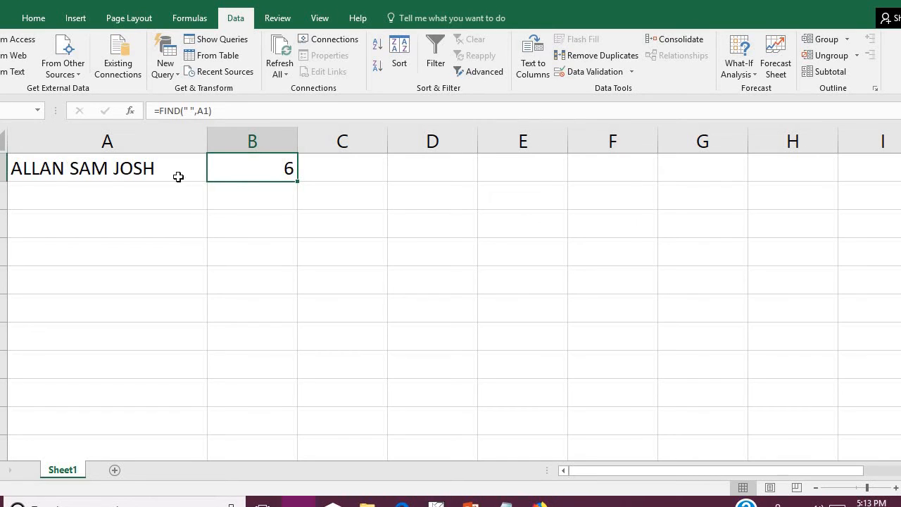
Step: Find the position of the second space in the full name with the formula =FIND(" ",A1,B1+1) in cell C1
click(325, 167)
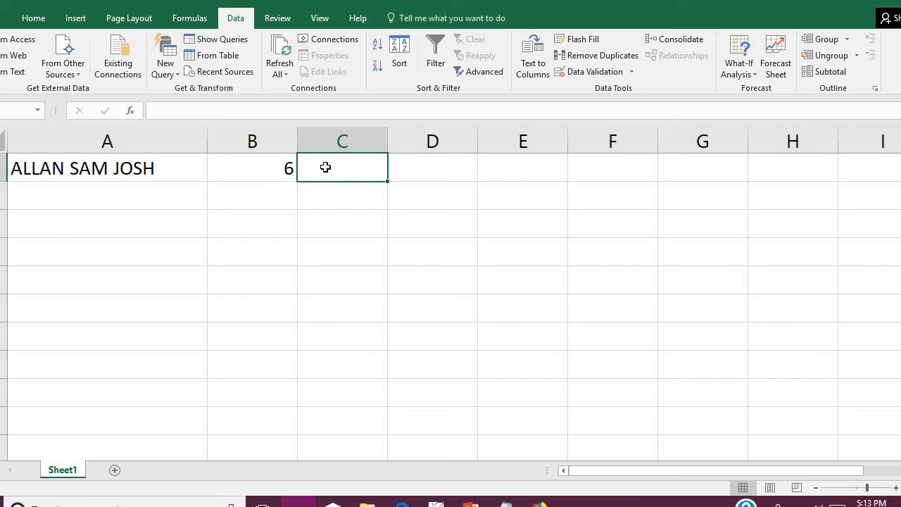
text(=)
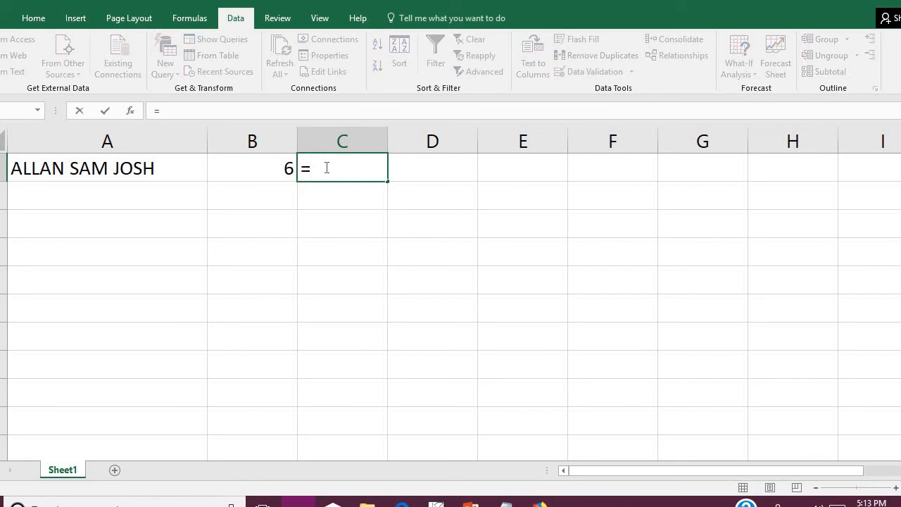
text(find)
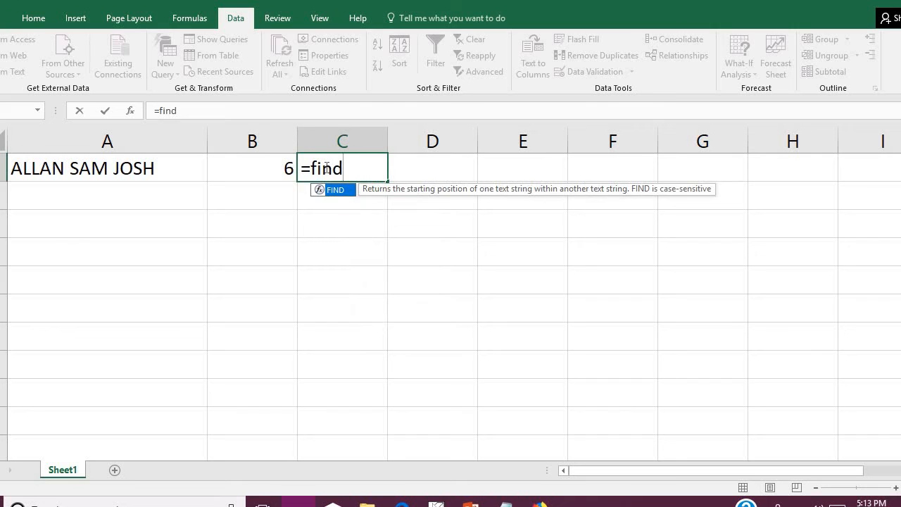
text((" )
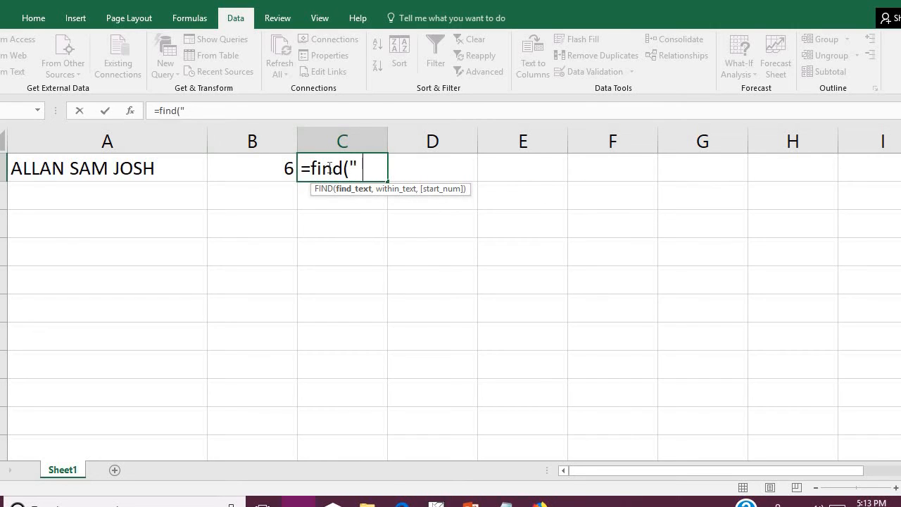
text(",)
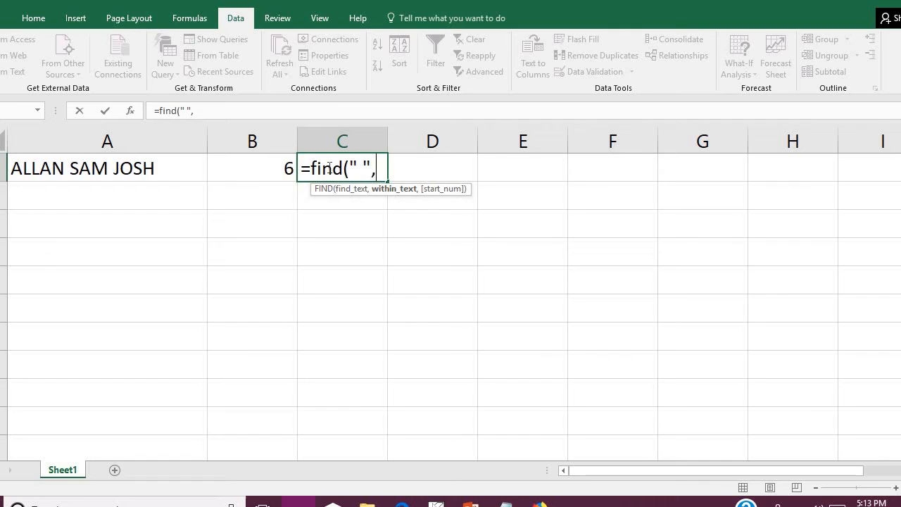
click(174, 170)
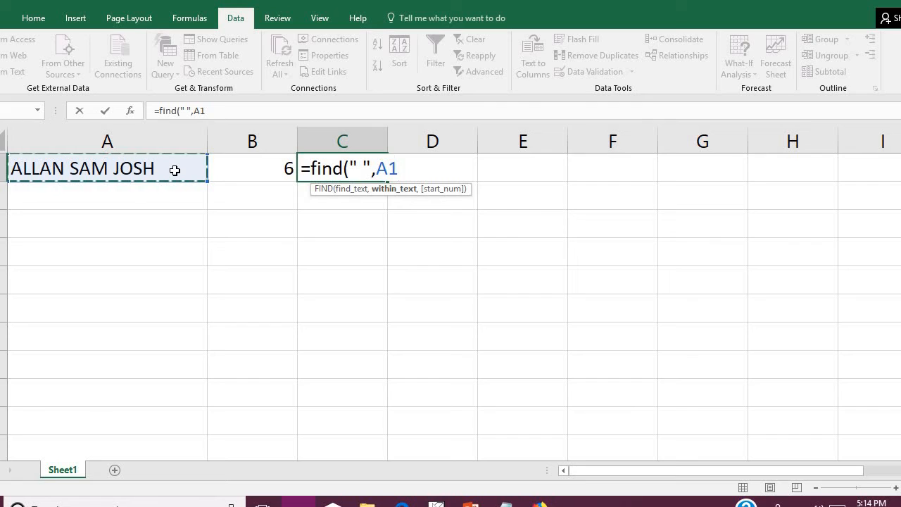
text(,)
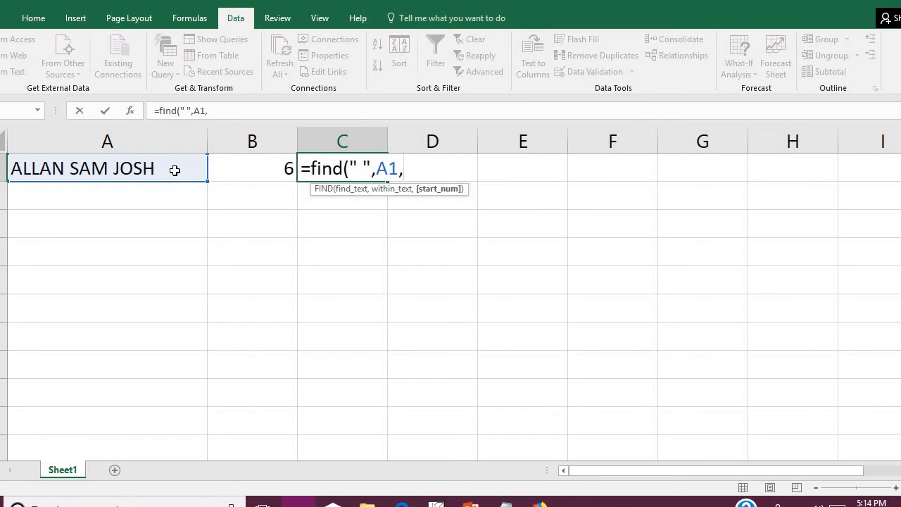
click(266, 169)
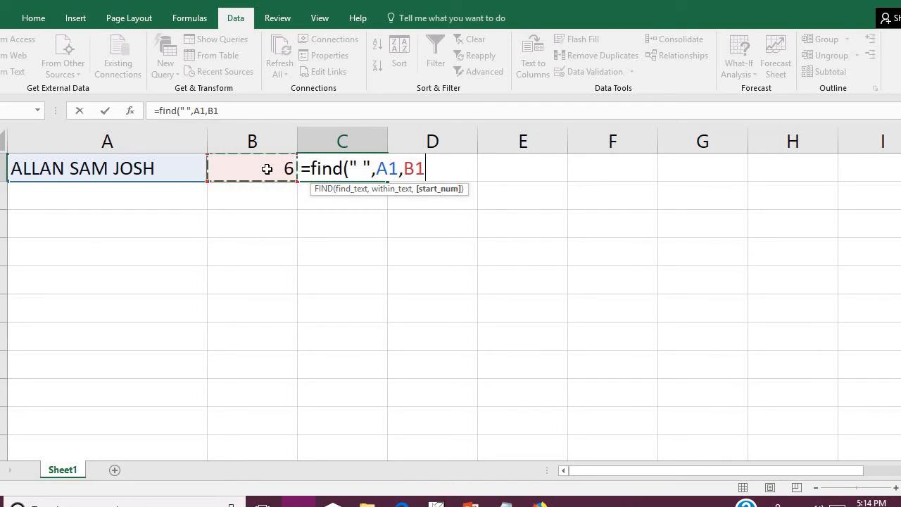
text(+1)
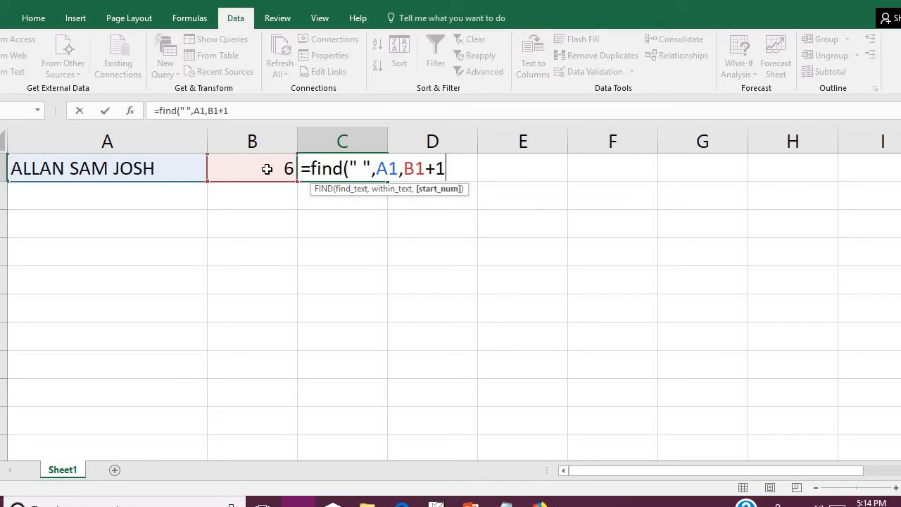
text())
key(Return)
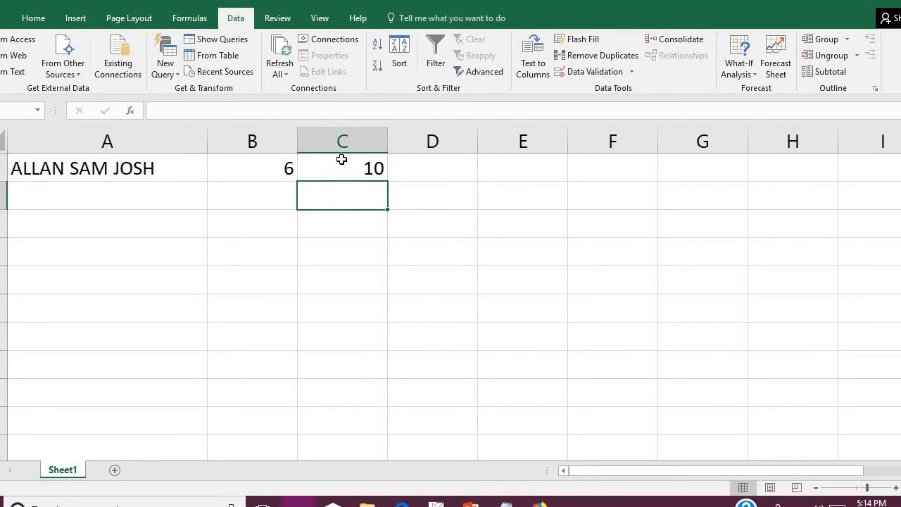
click(341, 159)
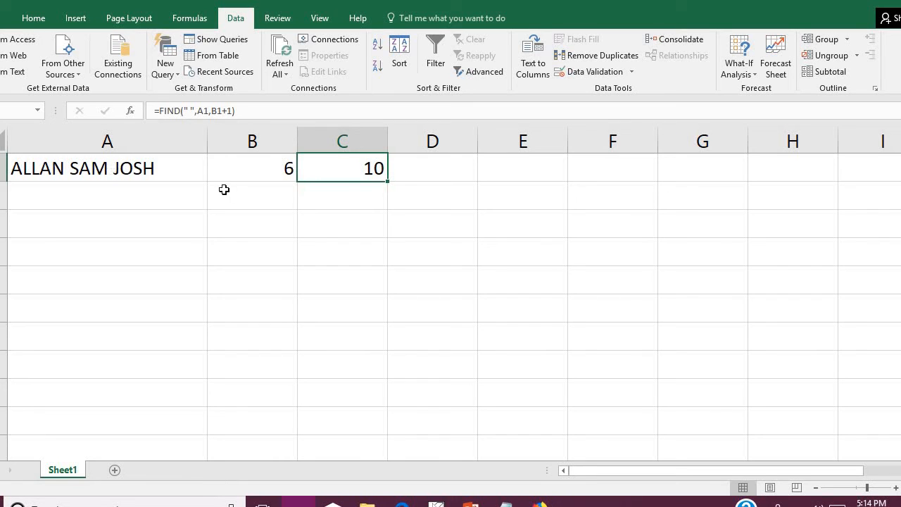
Step: Extract the first name from the full name with the formula =LEFT(A1,B1-1) in cell D1
click(454, 172)
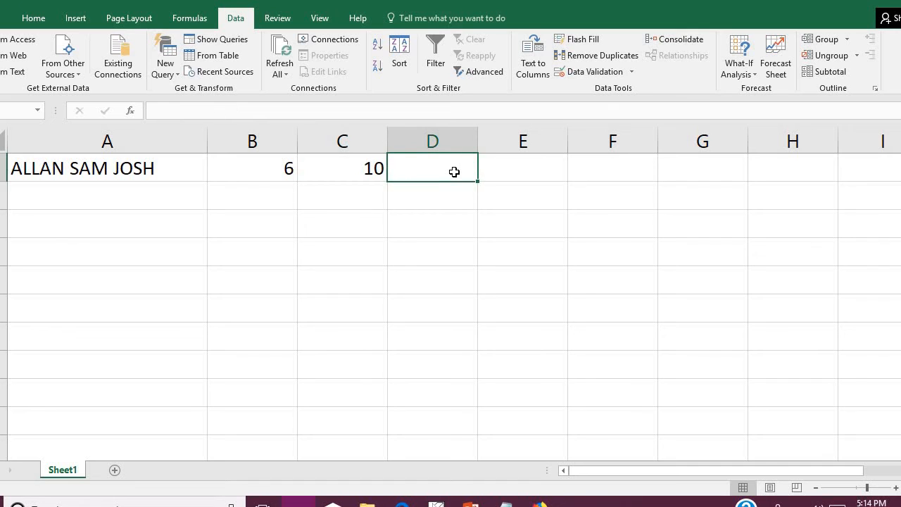
text(=)
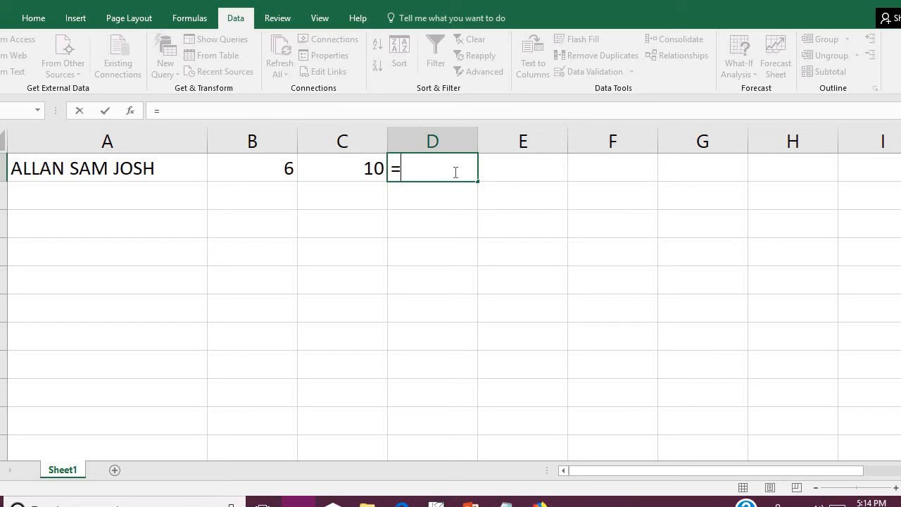
text(le)
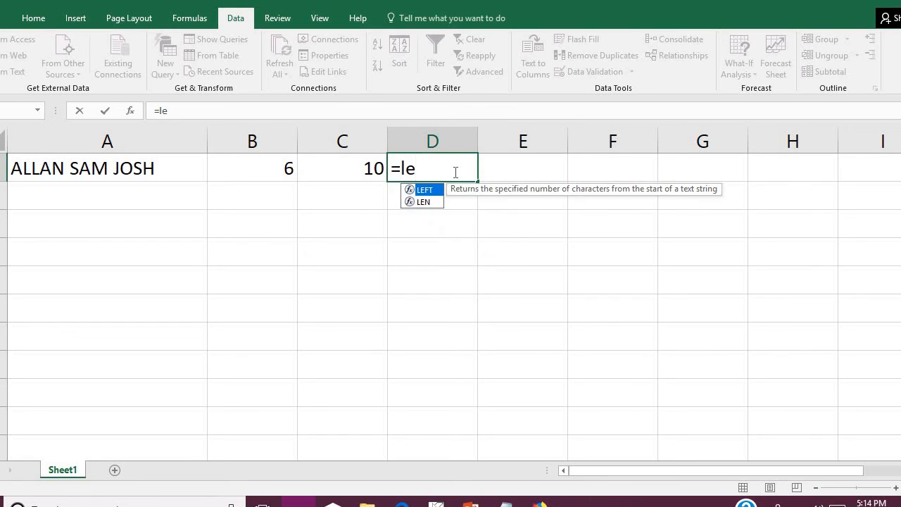
text(ft()
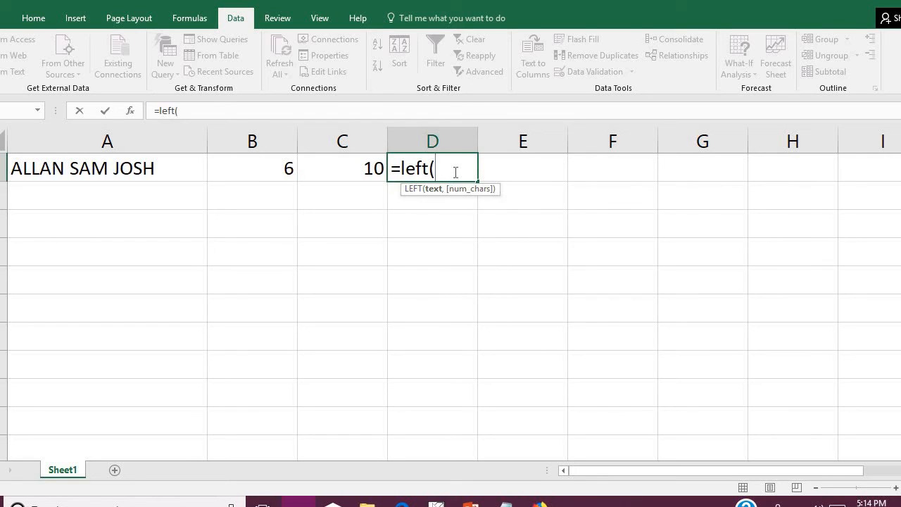
click(179, 161)
text(,)
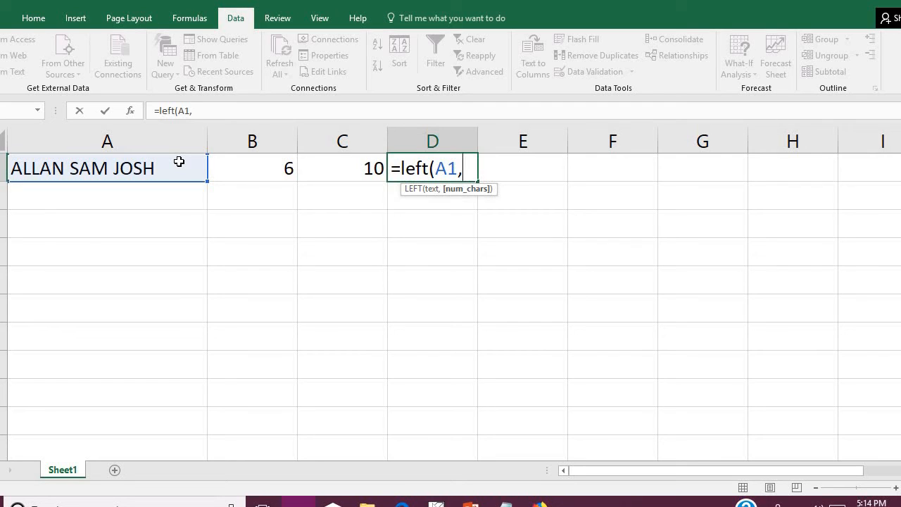
click(236, 170)
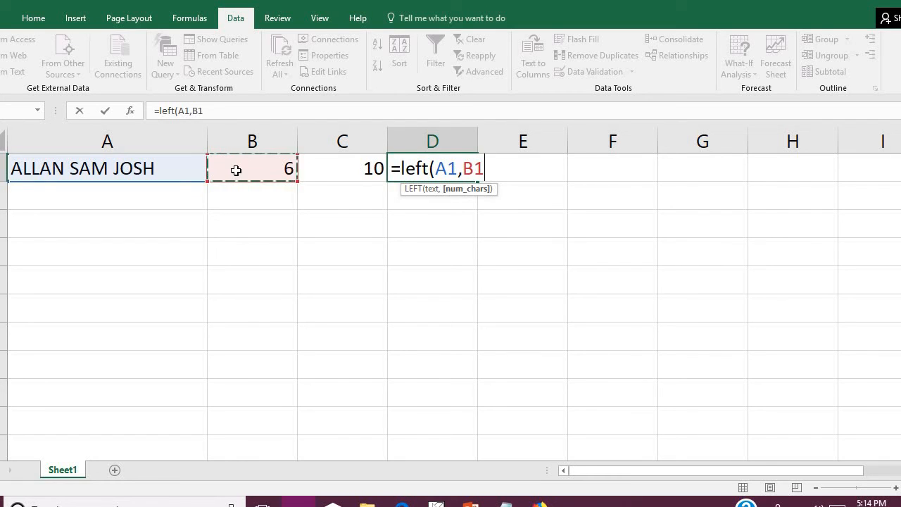
text(-1)
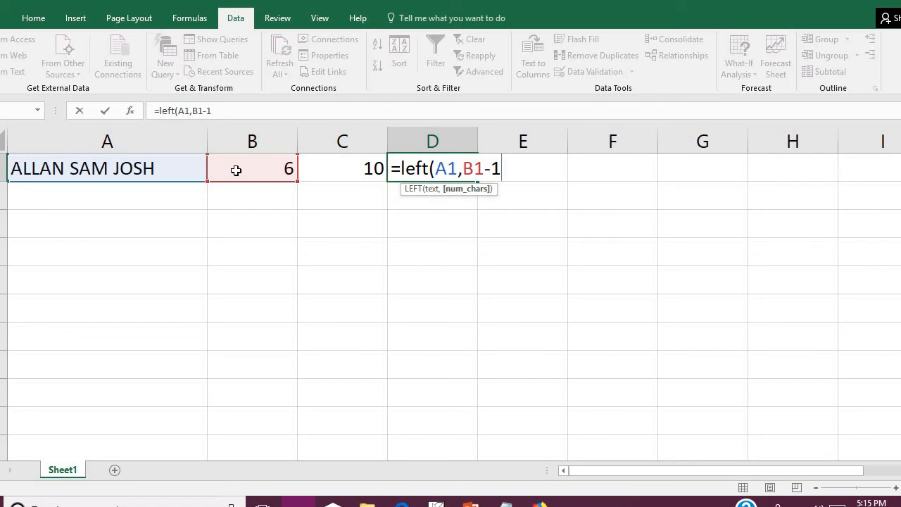
text())
key(Return)
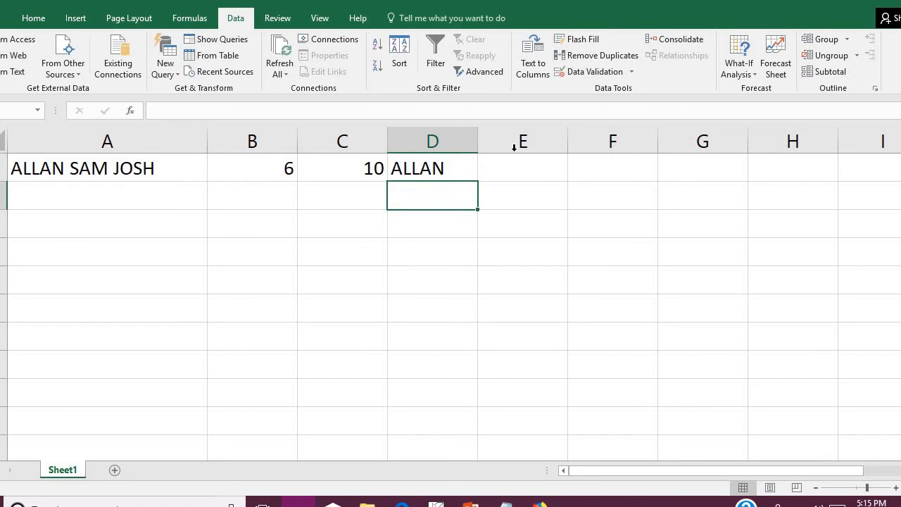
click(461, 172)
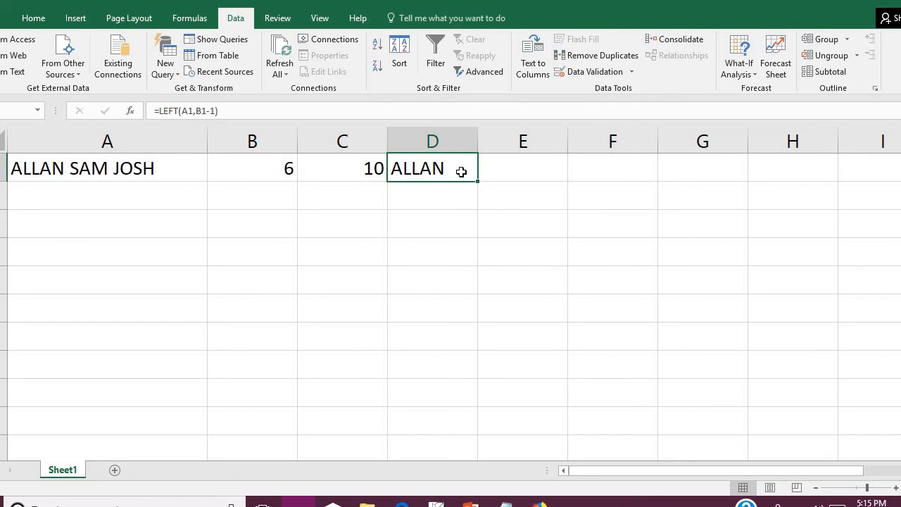
Step: Extract the middle name from the full name with the formula =MID(A1,B1+1,C1-B1-1) in cell E1
click(541, 163)
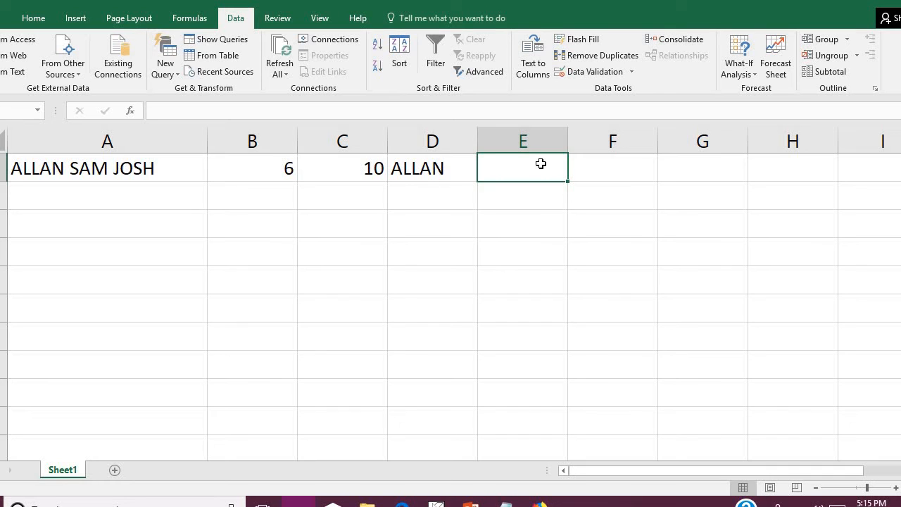
text(=mid()
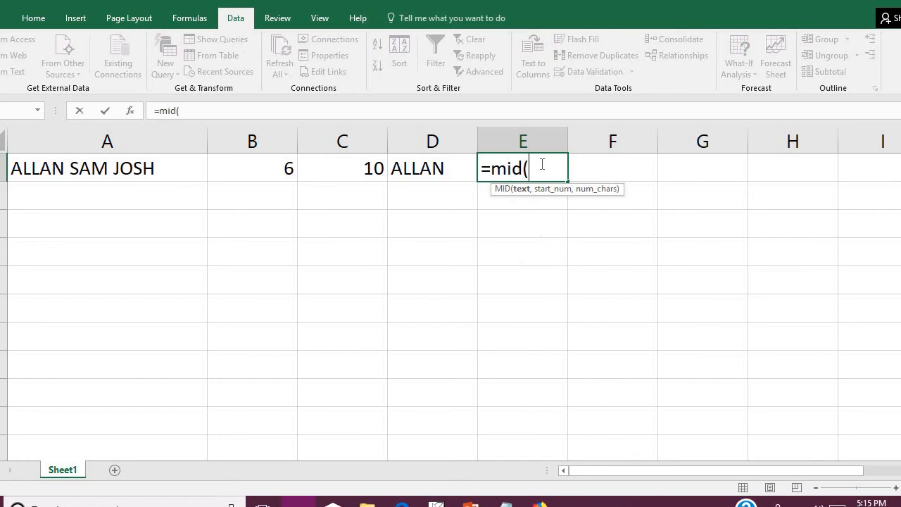
click(106, 169)
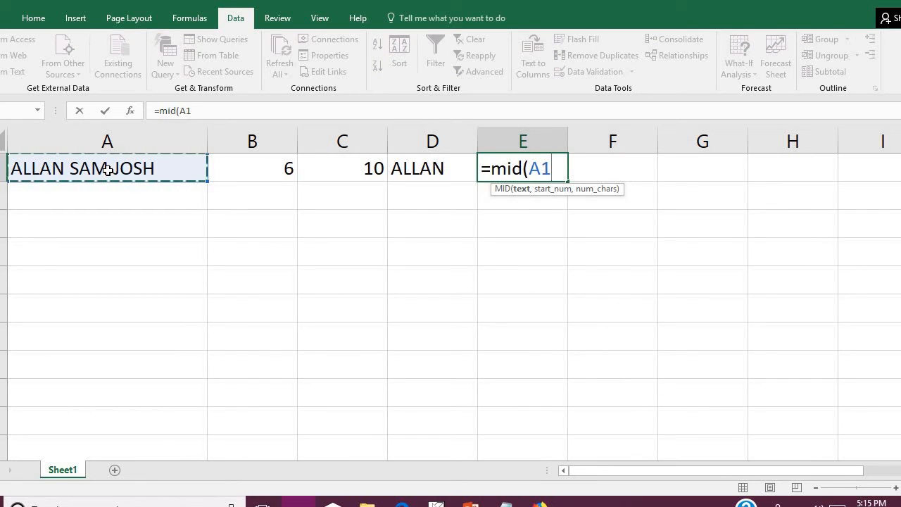
text(,)
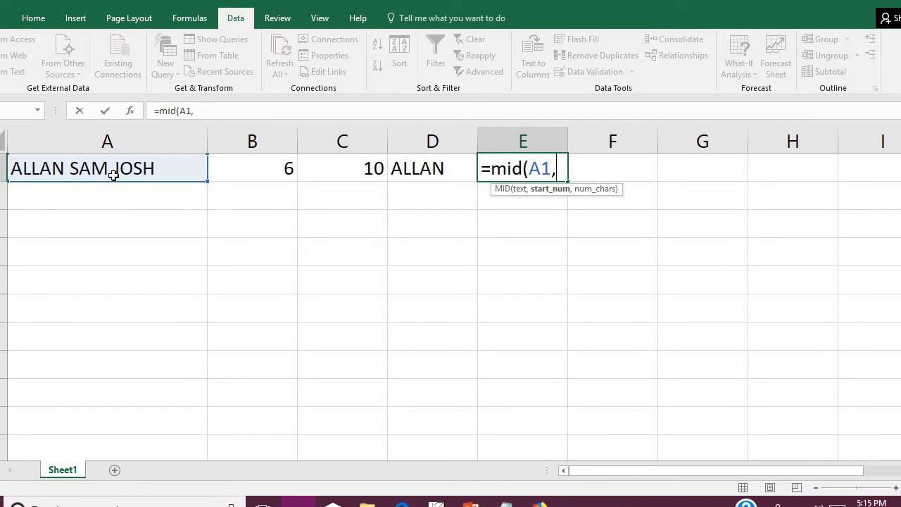
click(253, 163)
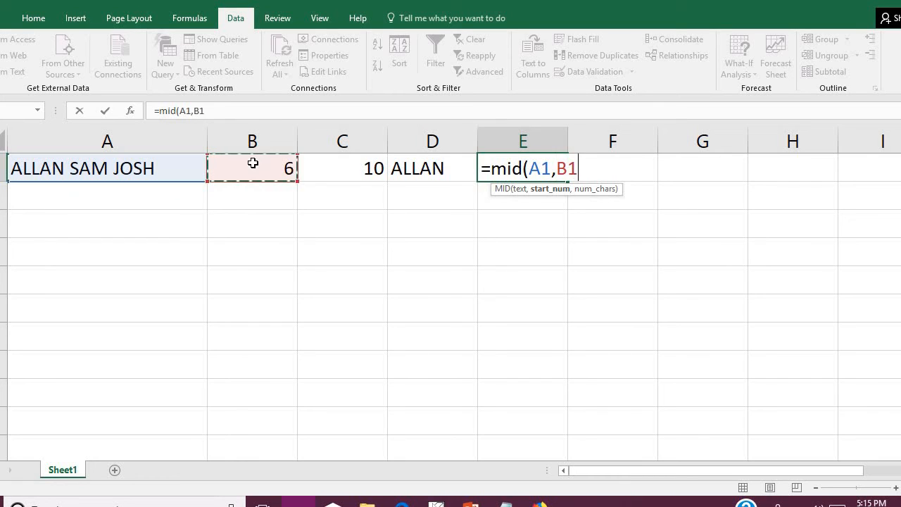
text(+1)
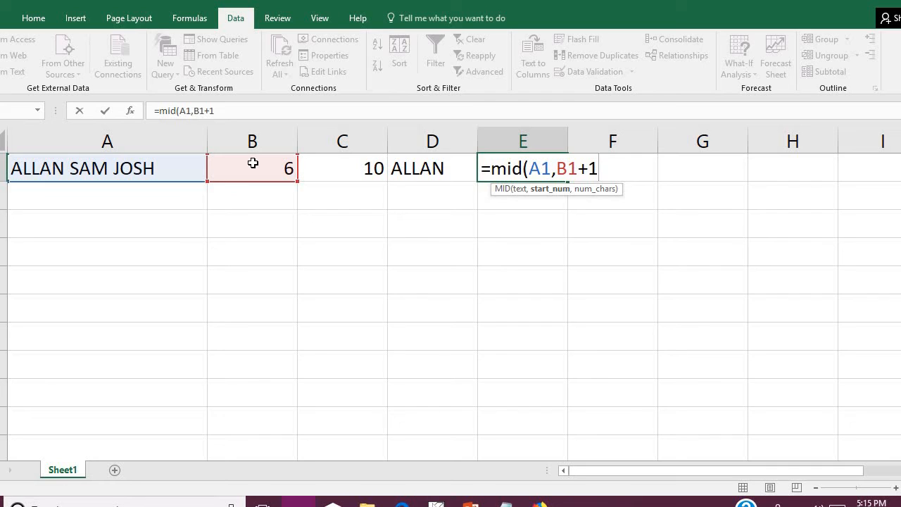
text(,)
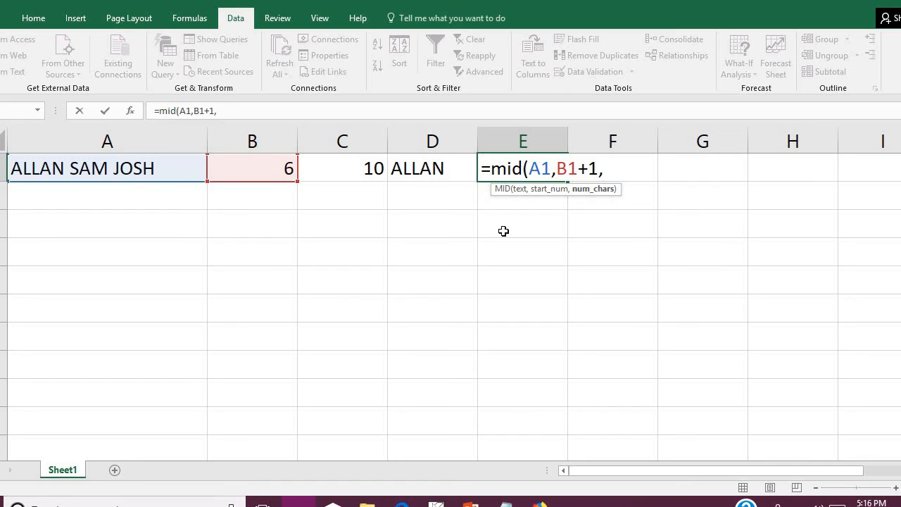
click(338, 170)
text(-)
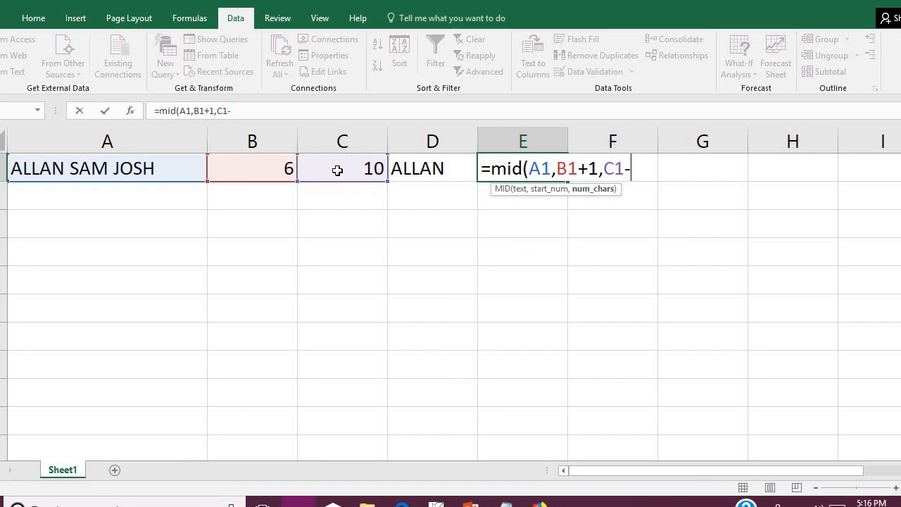
click(285, 160)
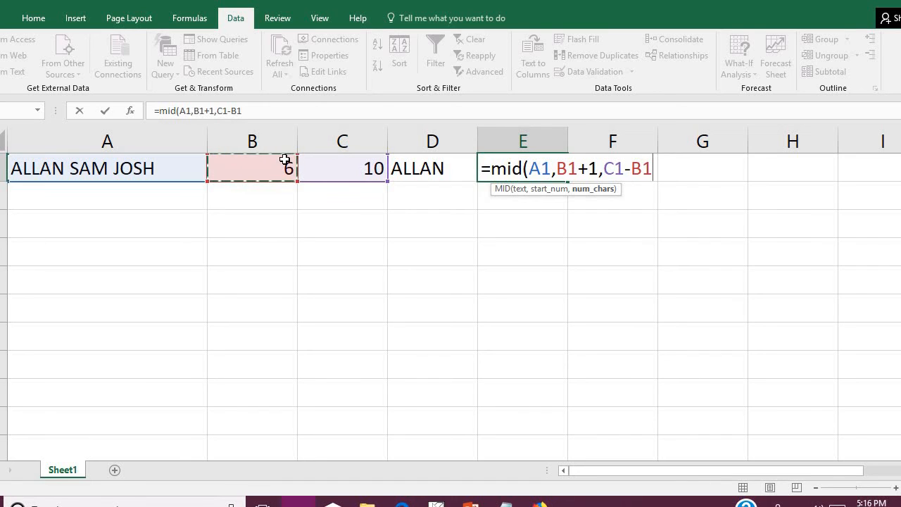
text(-1)
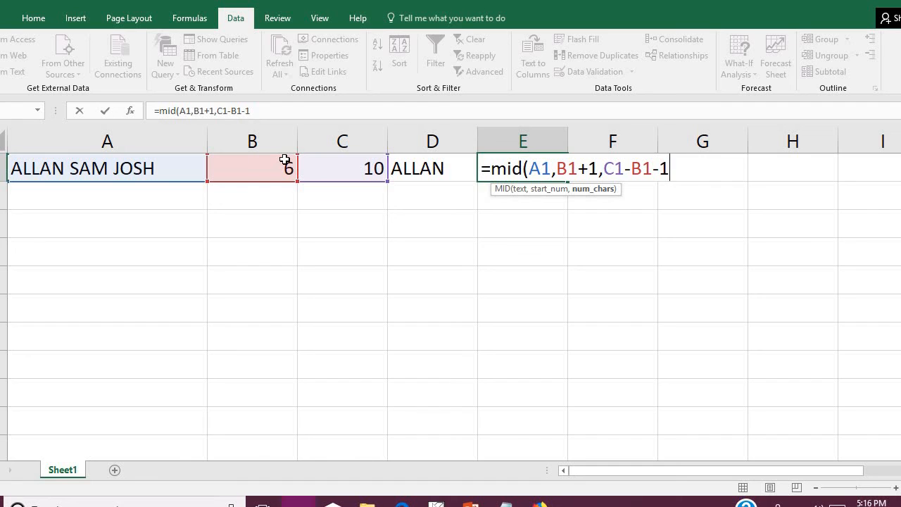
text())
key(Return)
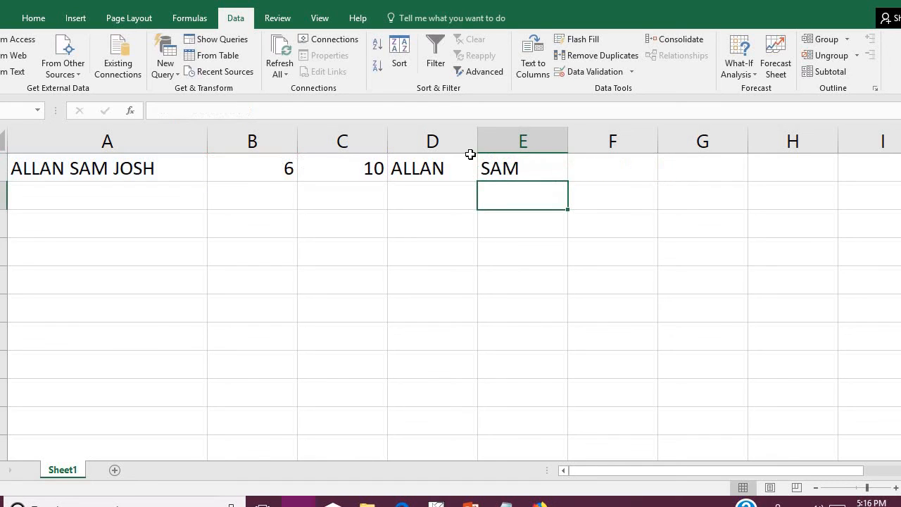
click(513, 175)
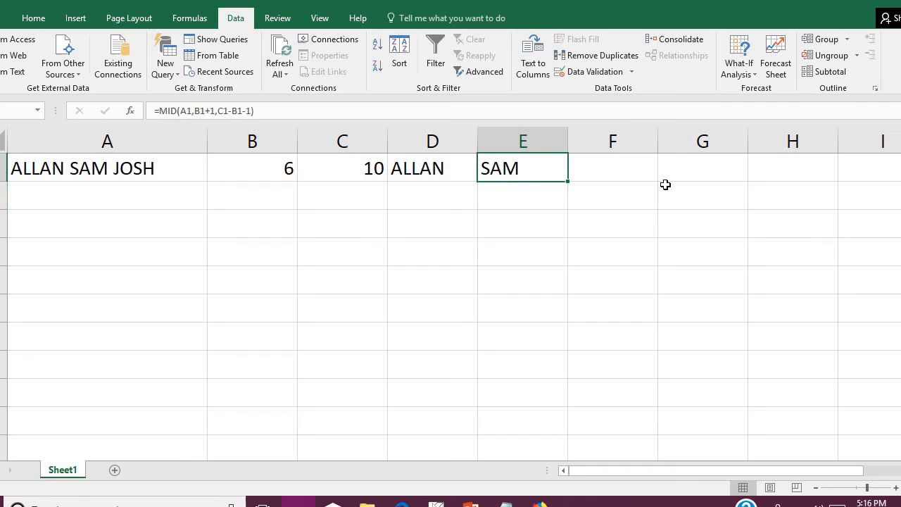
Step: Extract the last name from the full name with the formula =MID(A1,C1+1,LEN(A1)) in cell F1
click(623, 161)
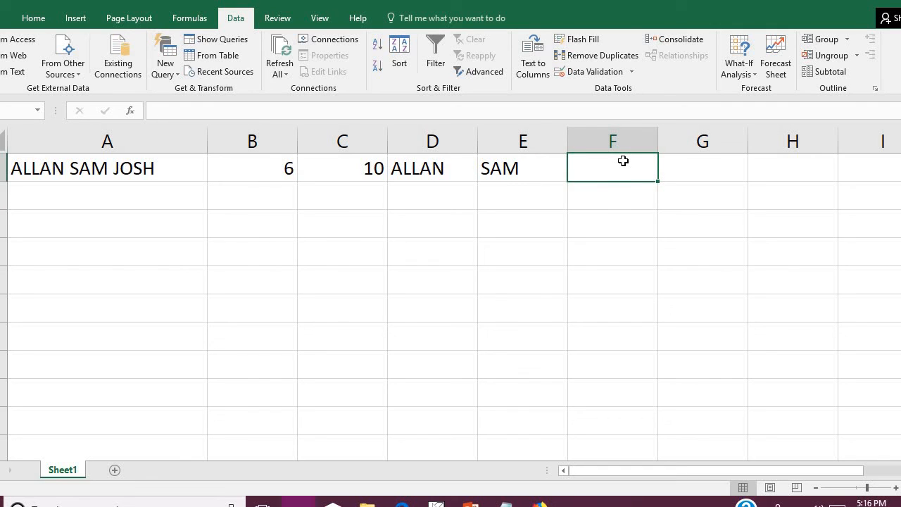
text(=)
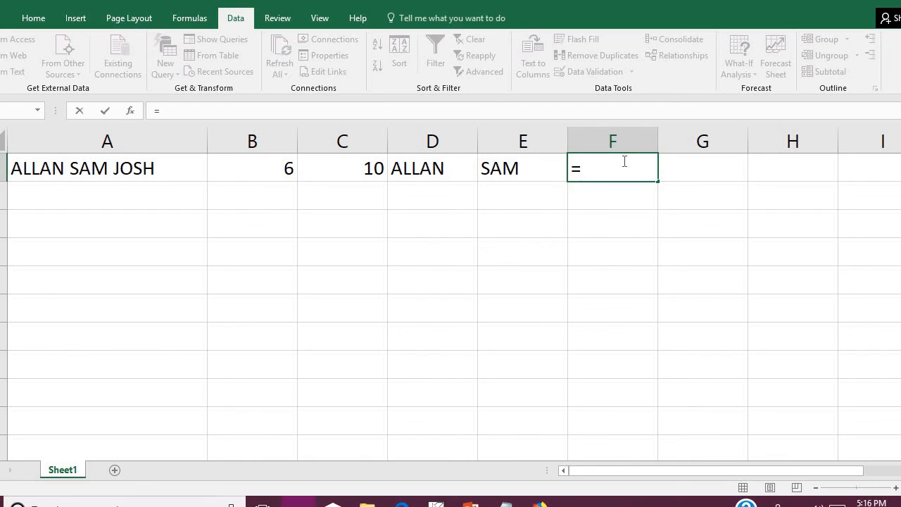
text(mid()
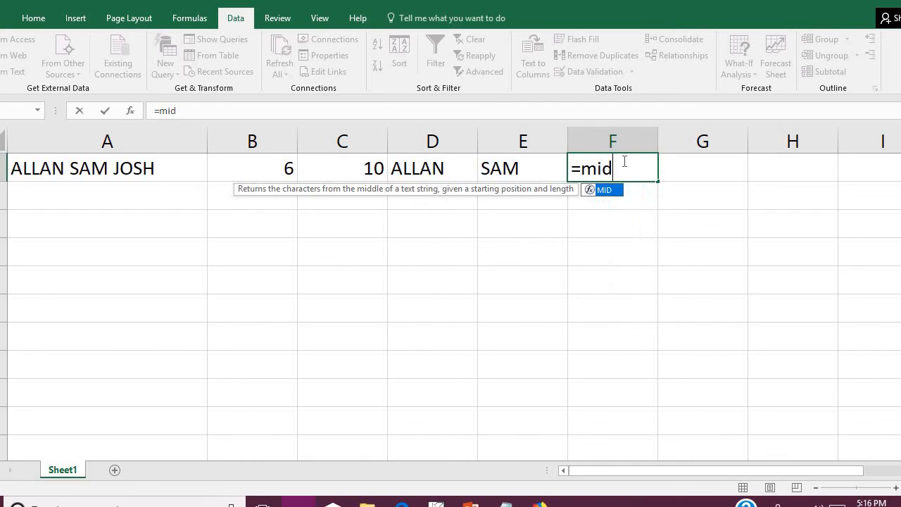
click(175, 167)
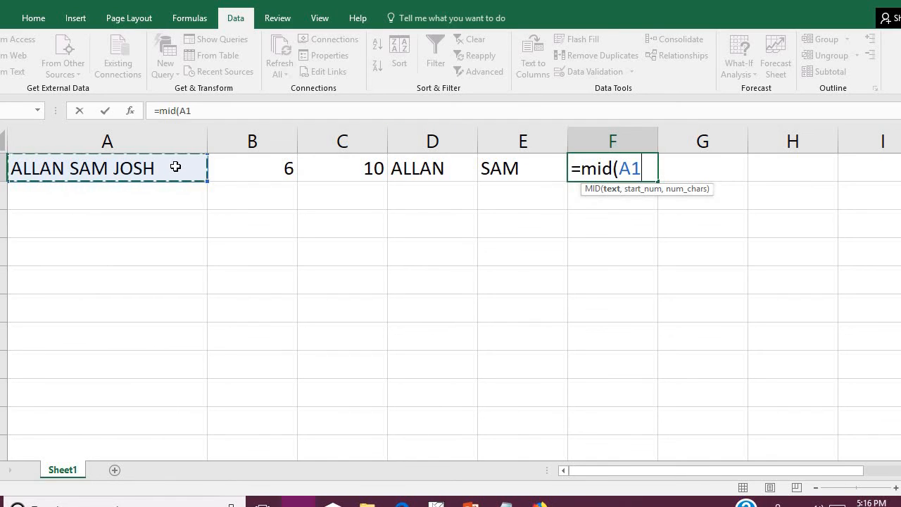
text(,)
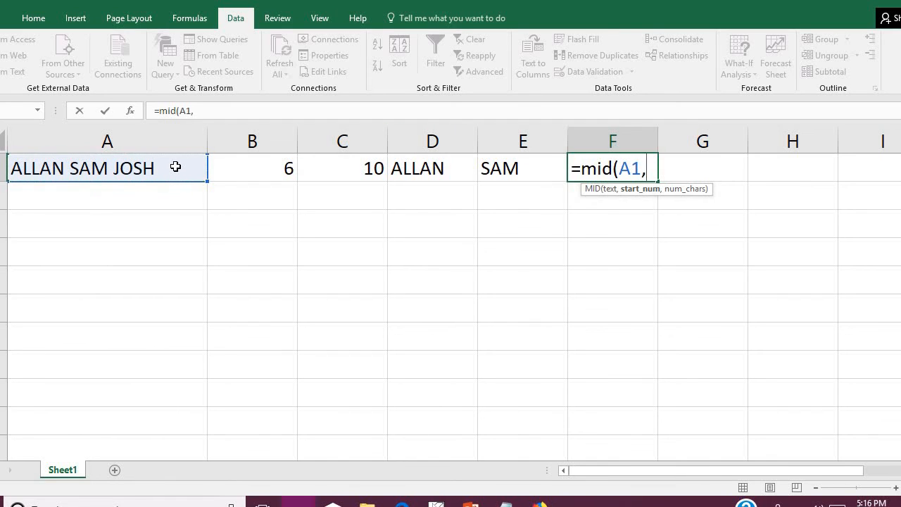
click(338, 172)
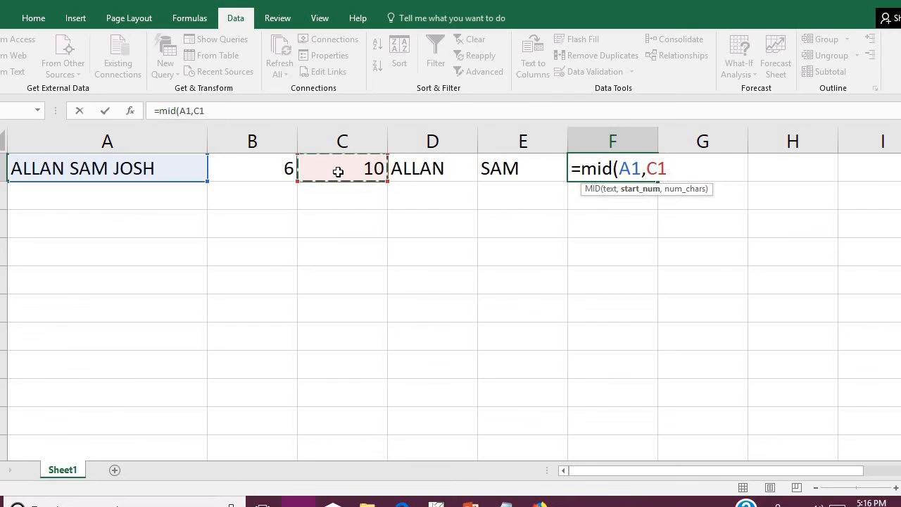
text(+1,)
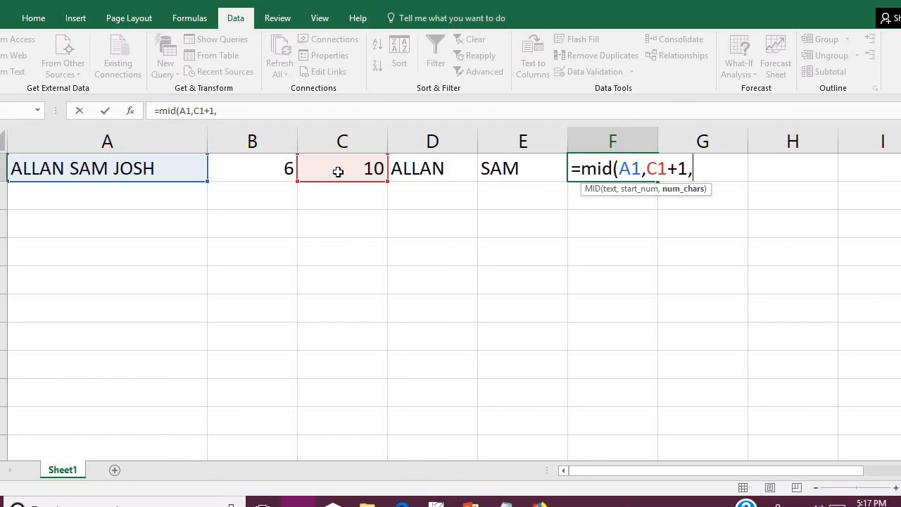
text(LEN)
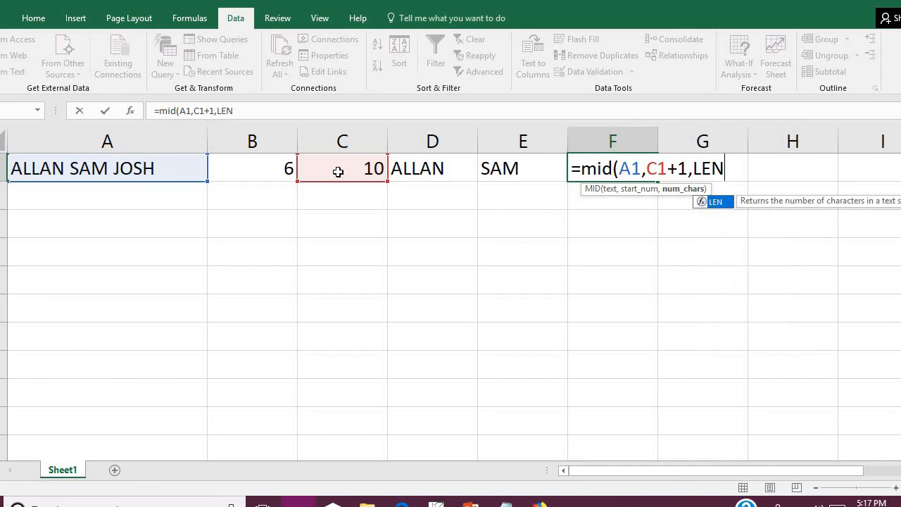
text(()
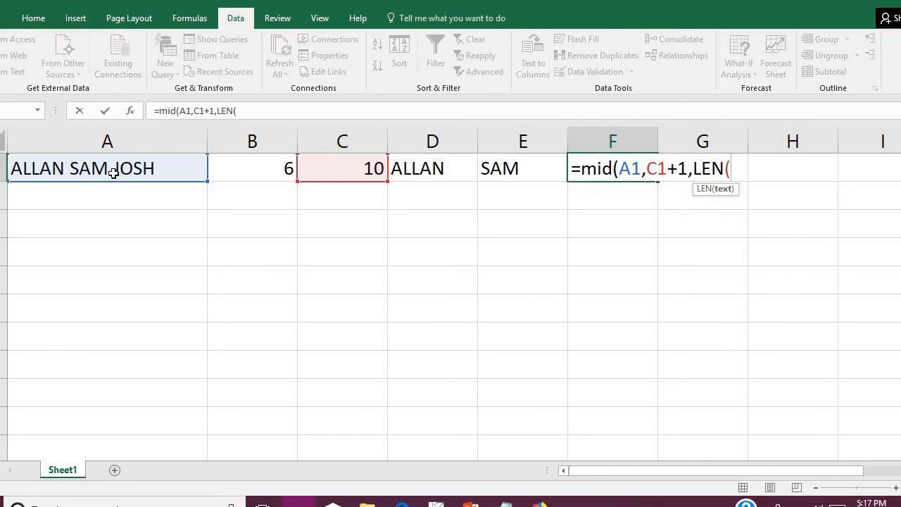
click(135, 168)
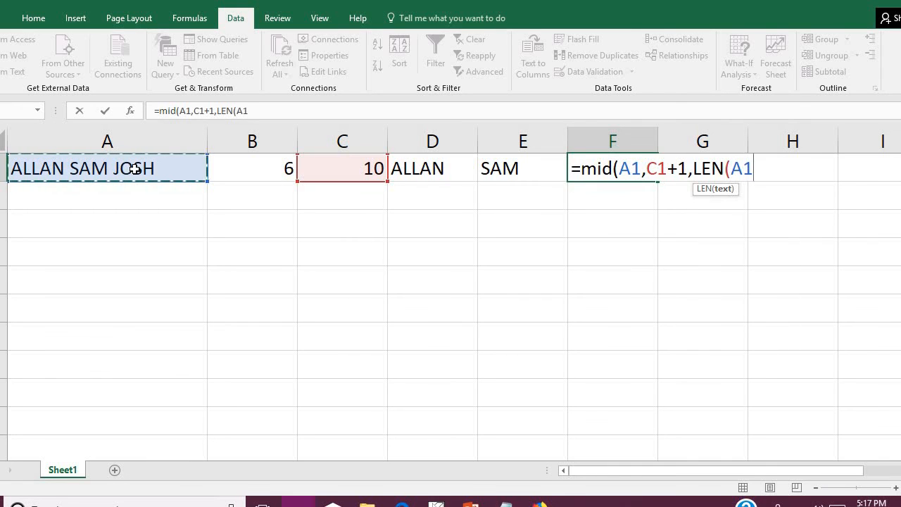
text())
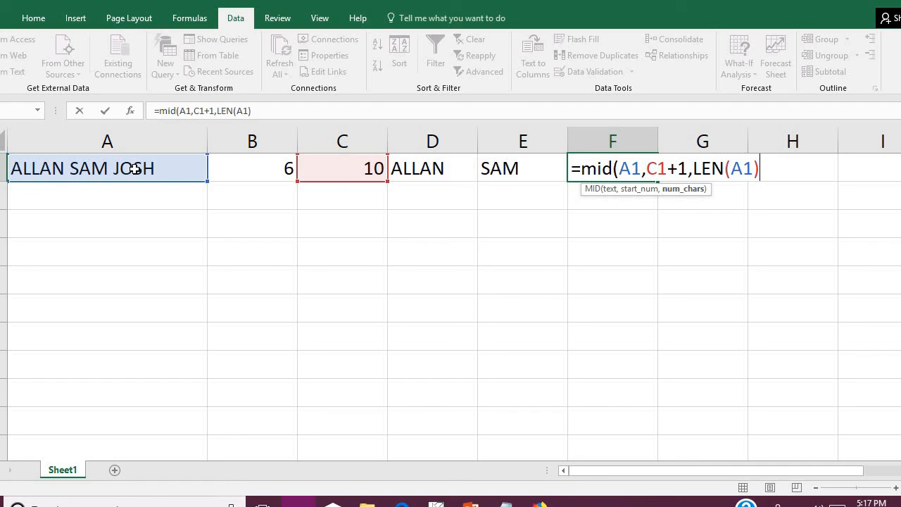
text())
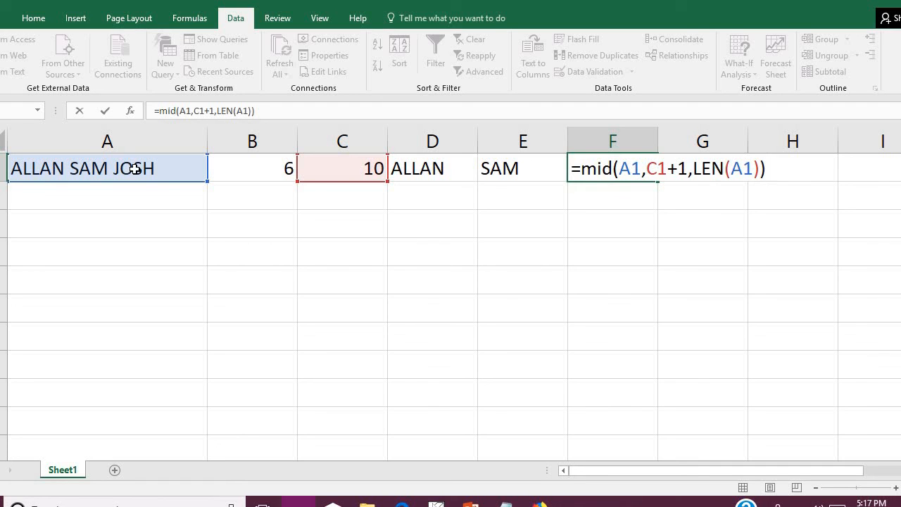
key(Return)
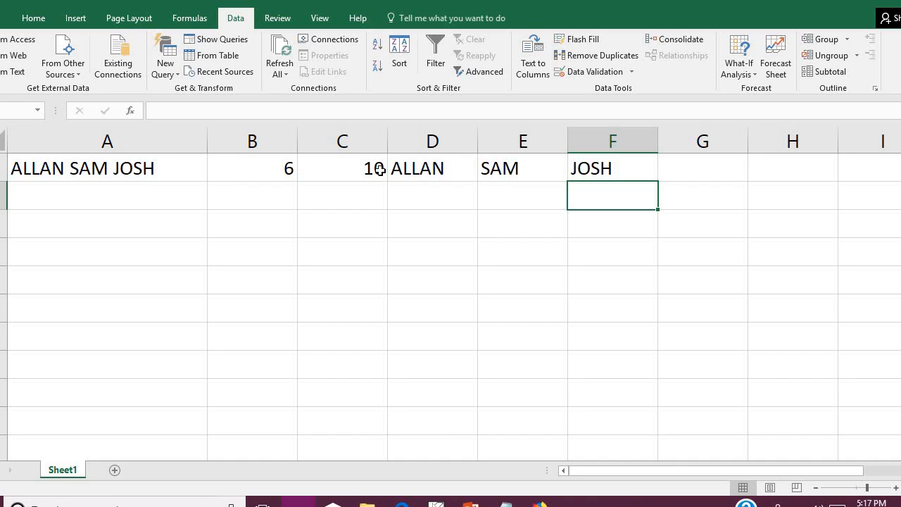
click(445, 167)
click(530, 169)
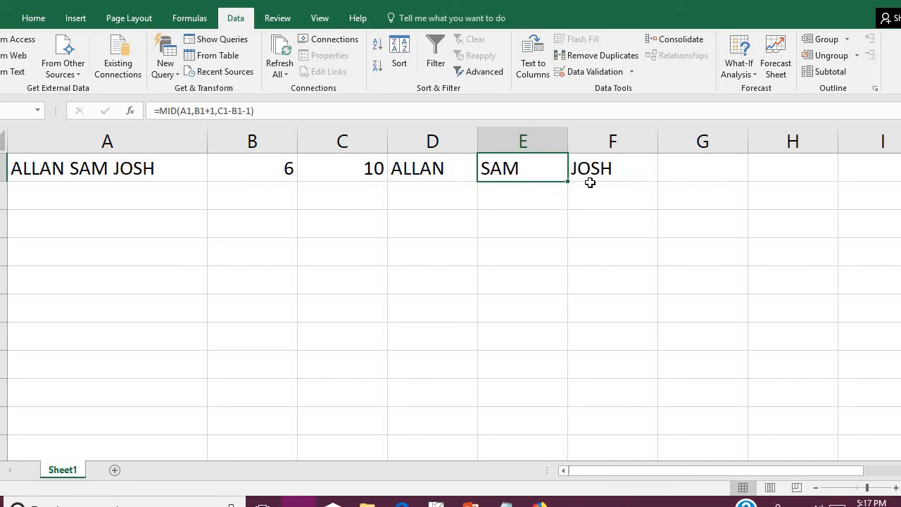
click(631, 171)
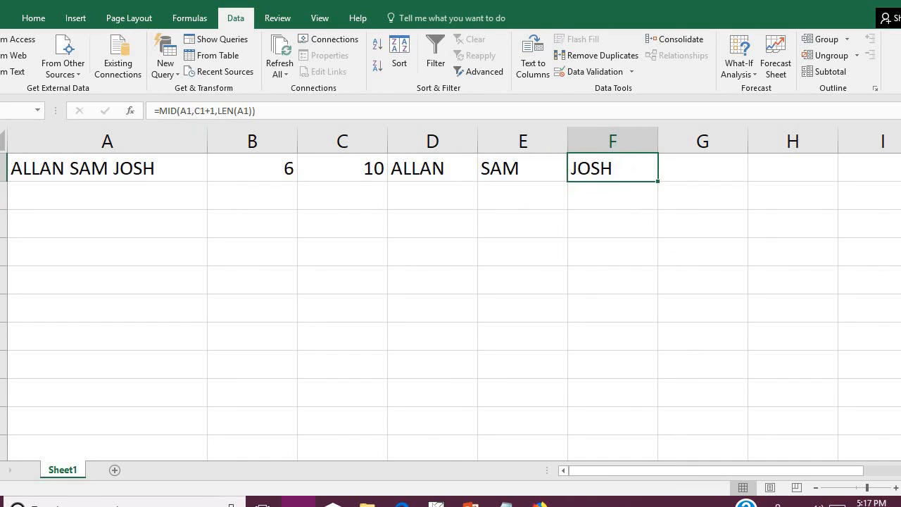
Step: Enter a second three-part full name in cell A2 and autofit the width of column A
click(102, 194)
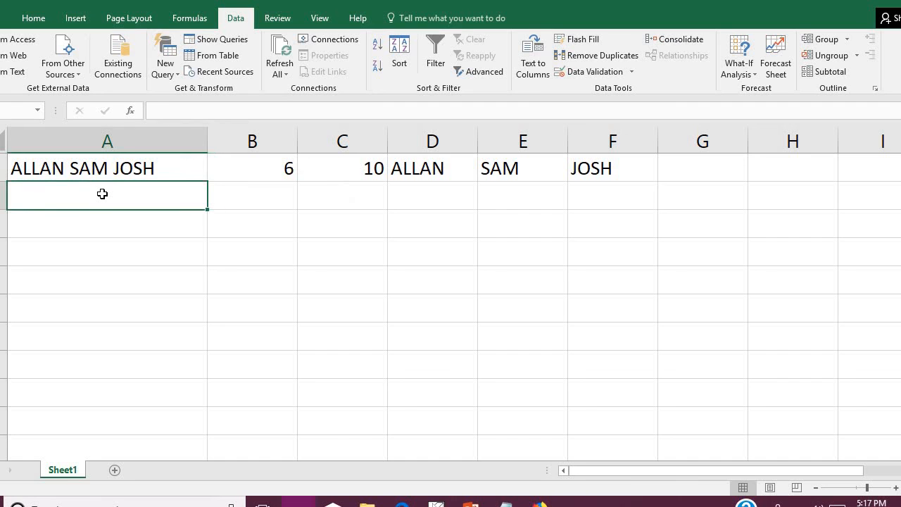
text(JULIA)
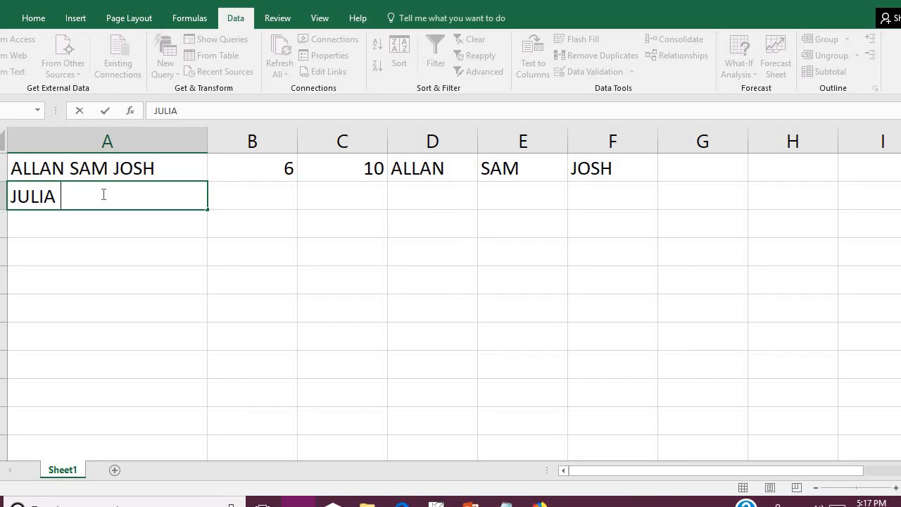
text( VISCT)
key(BackSpace)
key(BackSpace)
key(BackSpace)
text(CTRO)
key(BackSpace)
text(IA)
key(BackSpace)
key(BackSpace)
key(BackSpace)
text(ORIA)
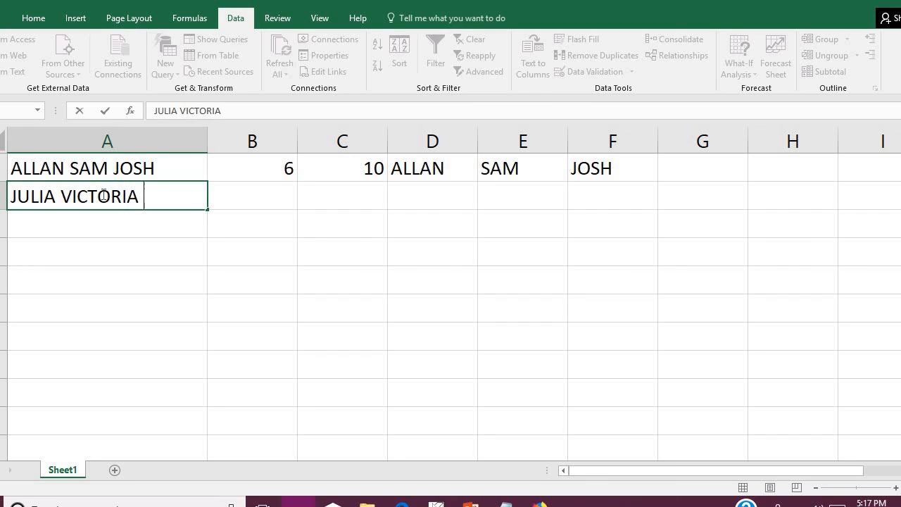
text( ROBERT)
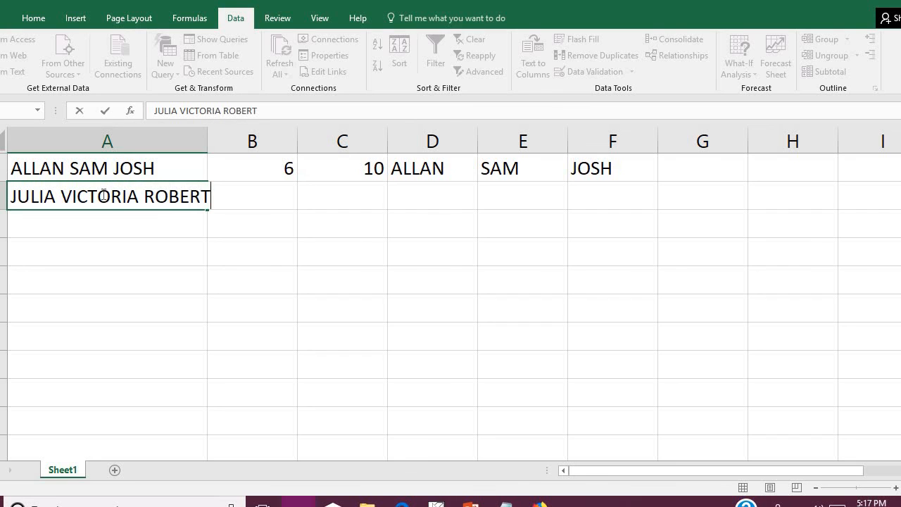
key(Return)
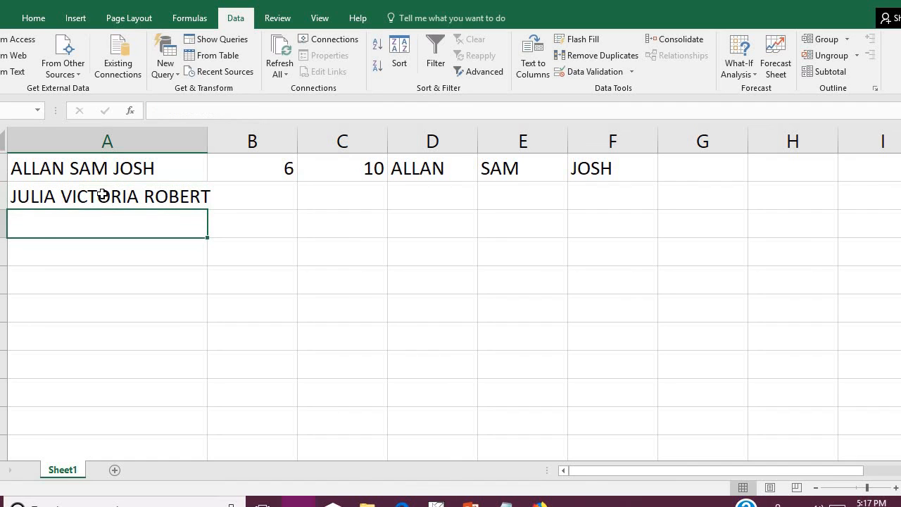
double_click(208, 137)
click(202, 197)
Step: Fill the two FIND space-position formulas in cells B1 and C1 down to row 2 for the second full name
click(301, 173)
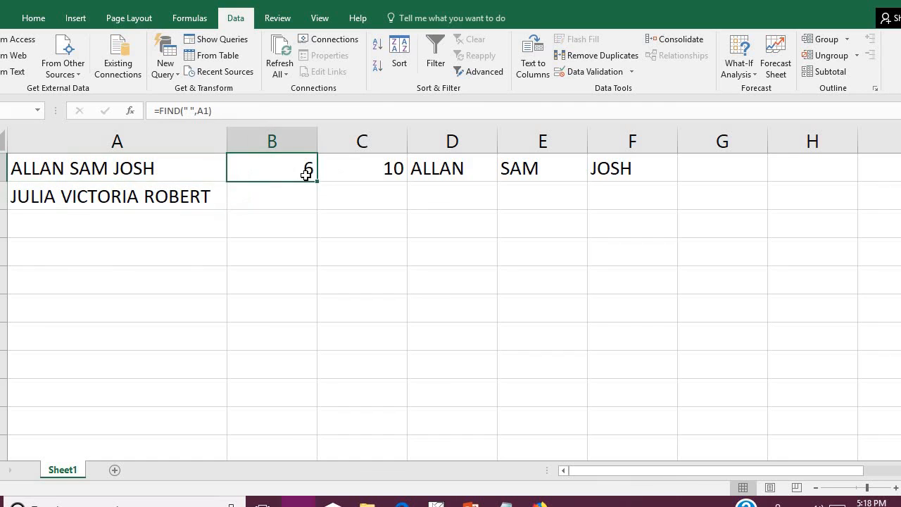
drag(314, 181, 314, 204)
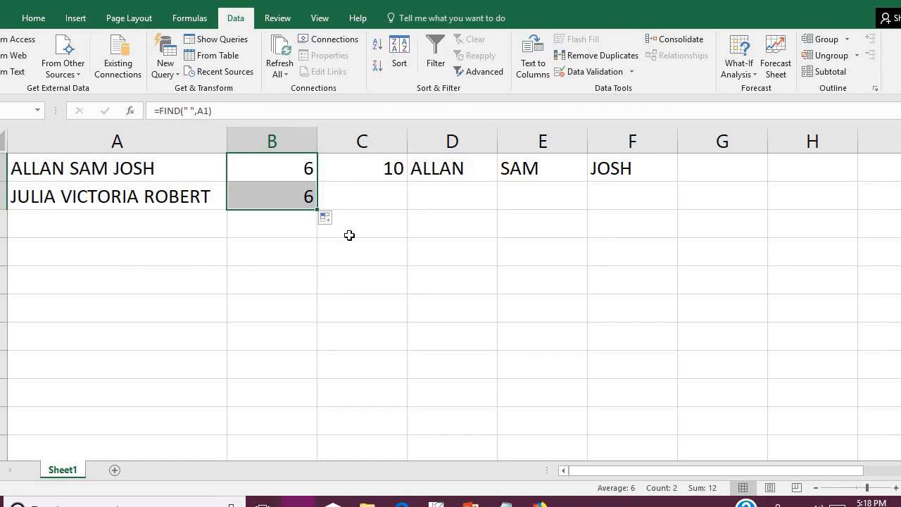
click(392, 167)
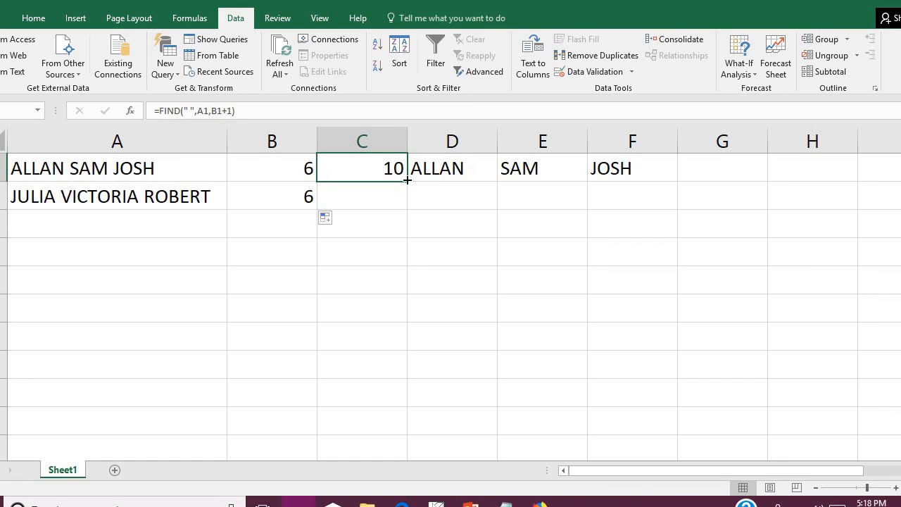
drag(407, 178, 405, 205)
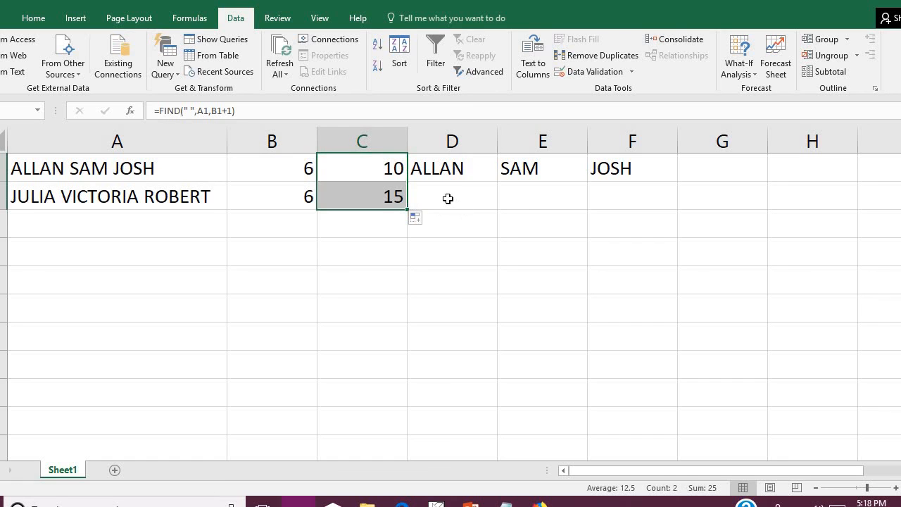
Step: Fill the first, middle and last name formulas in cells D1, E1 and F1 down to row 2
click(446, 198)
click(462, 161)
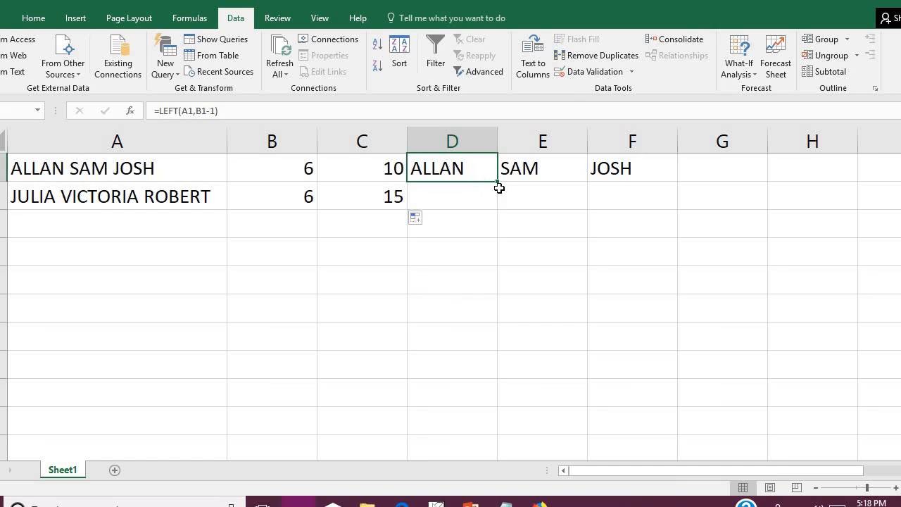
drag(497, 182, 496, 212)
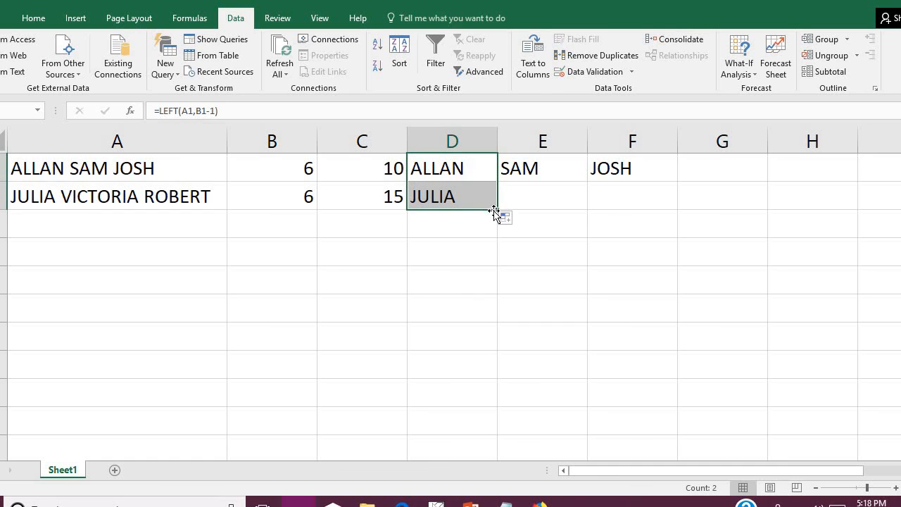
click(543, 167)
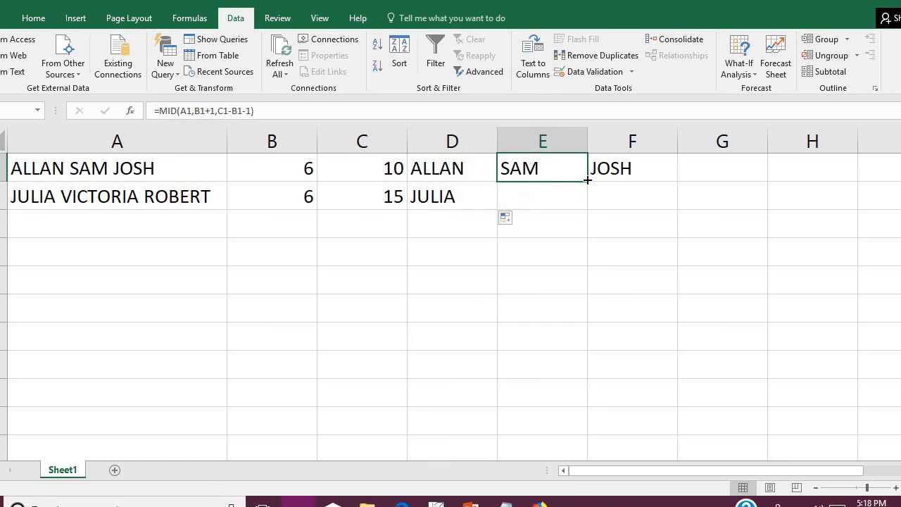
drag(588, 181, 586, 200)
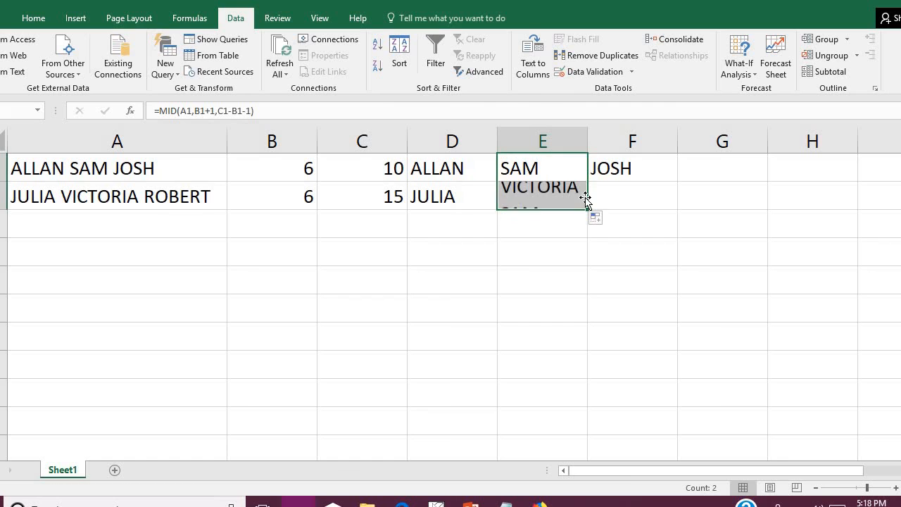
click(623, 169)
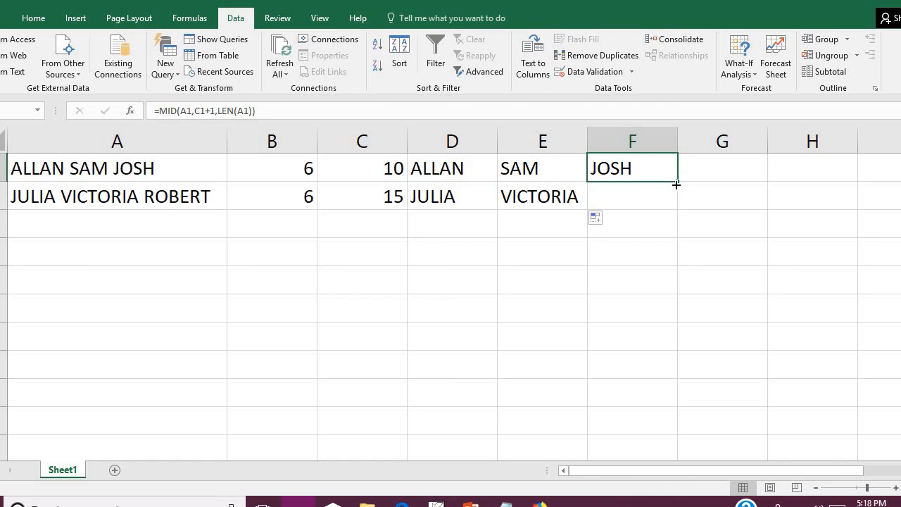
drag(676, 184, 677, 205)
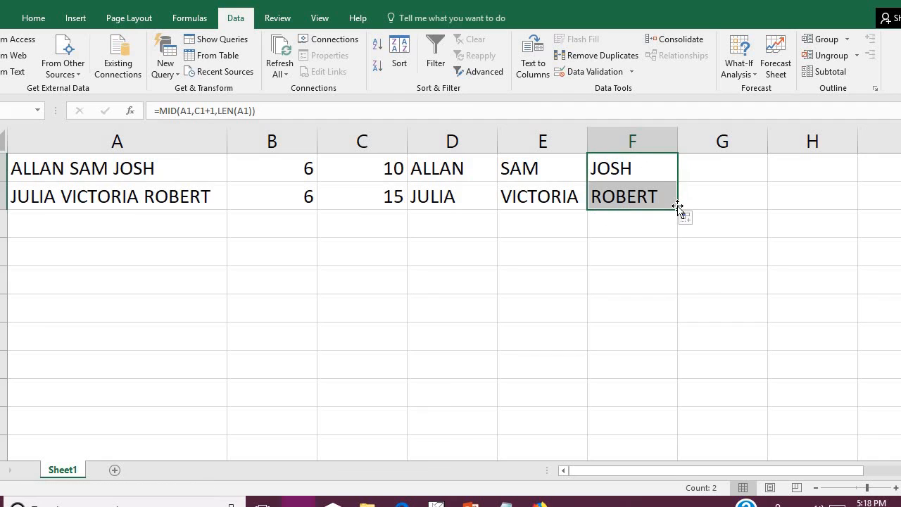